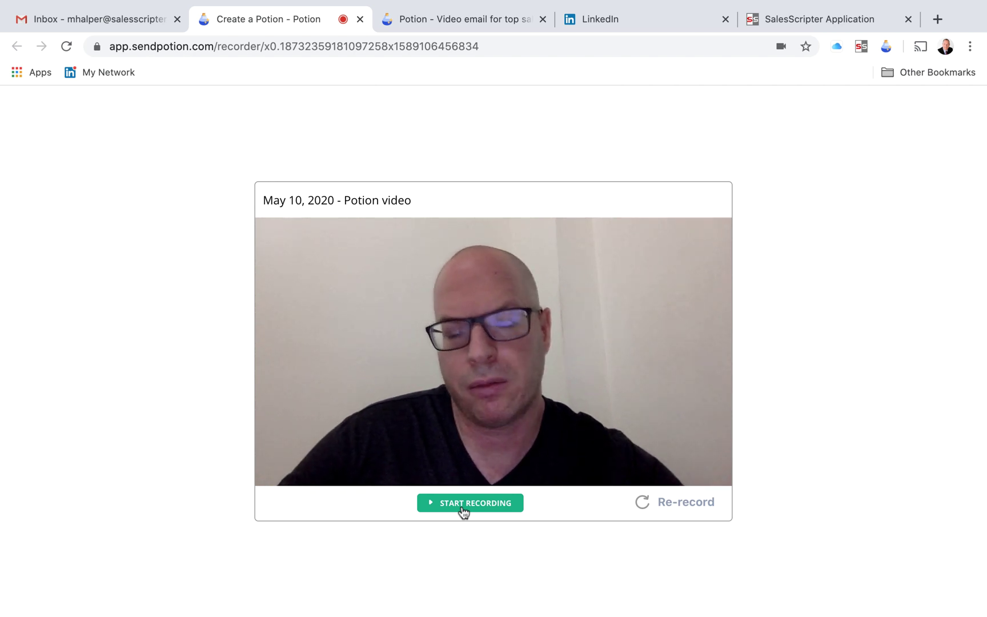
- Record a 10-second webcam clip in Potion, stop it and save the recording
{"action": "left_click", "coordinate": [464, 512]}
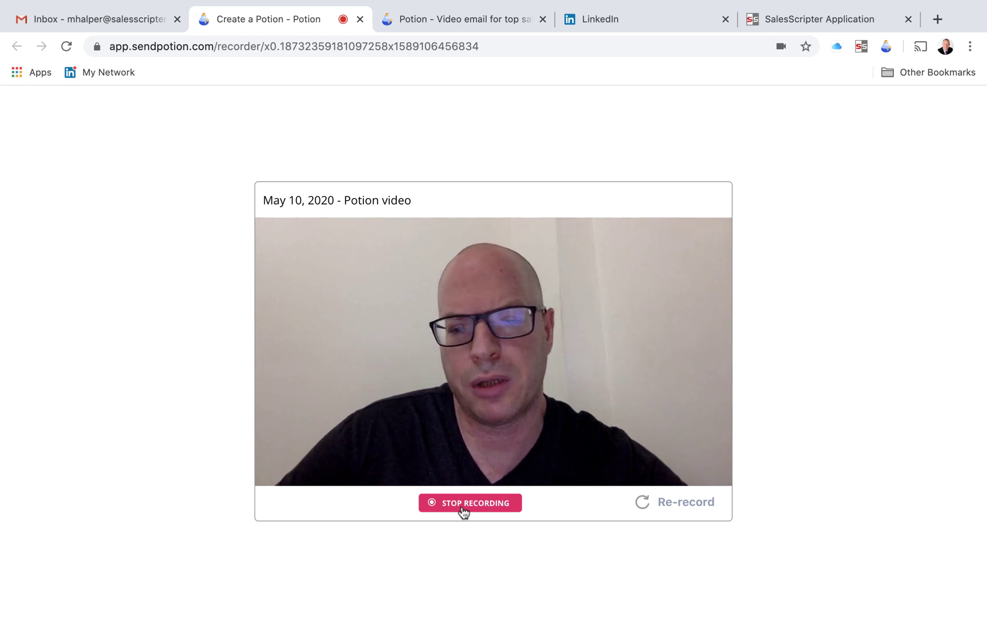
{"action": "left_click", "coordinate": [464, 509]}
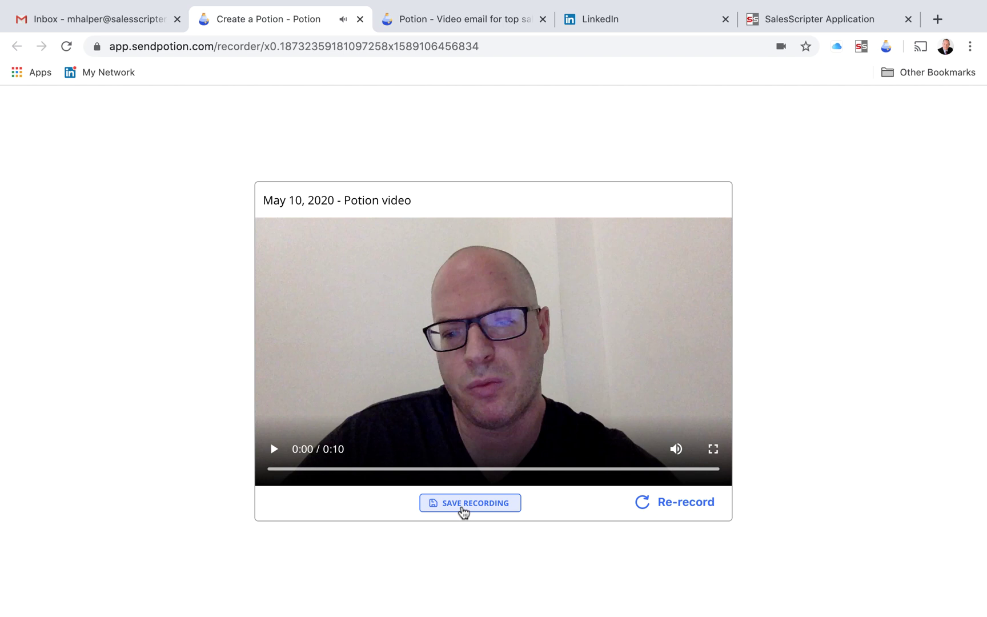
{"action": "left_click", "coordinate": [463, 508]}
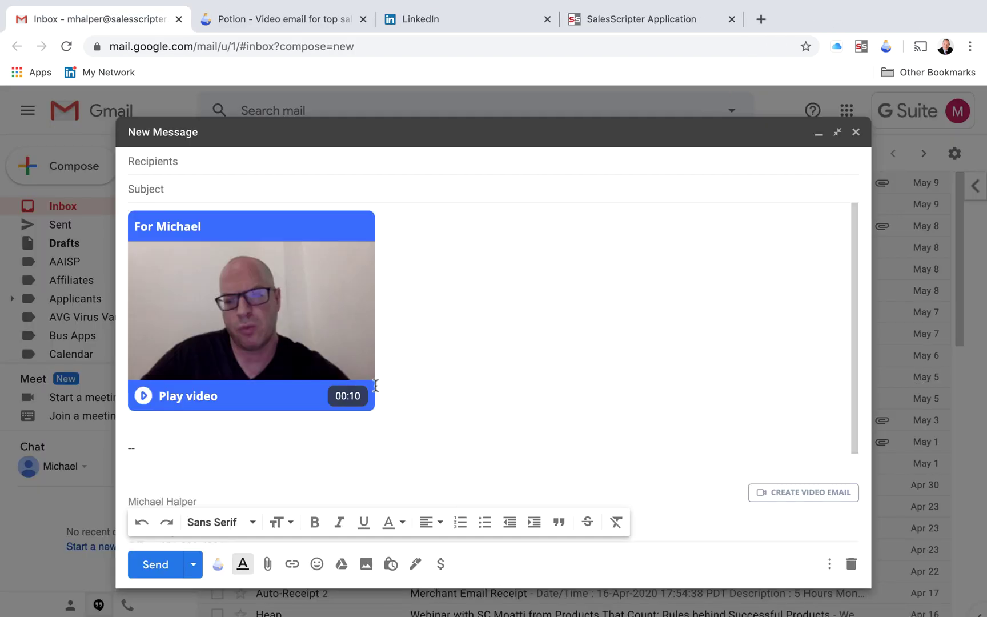
- Enter the recipient's e-mail address in the draft, accepting Gmail's suggested address
{"action": "left_click", "coordinate": [209, 155]}
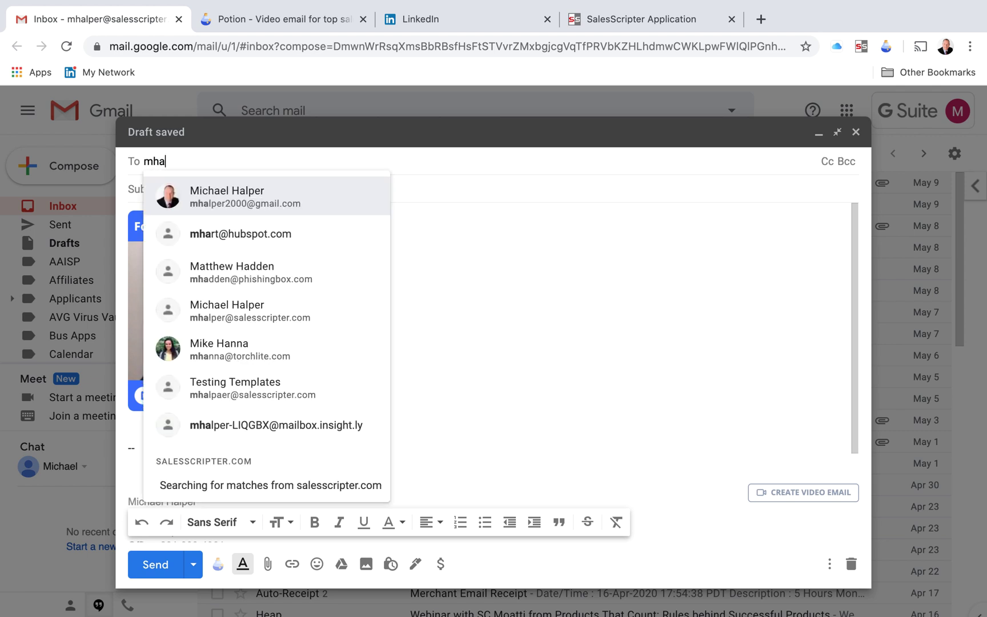
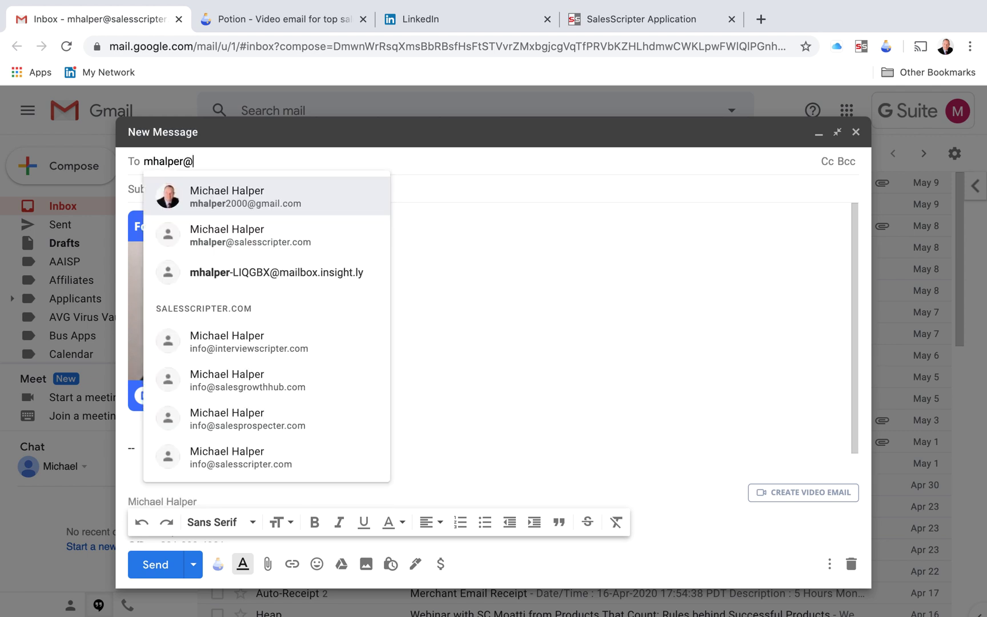
- Give the message the subject 'Demo' with the 00:10 video thumbnail in the body
{"action": "key", "text": "Tab"}
{"action": "type", "text": "Demo"}
{"action": "scroll", "coordinate": [366, 350], "scroll_direction": "down", "scroll_amount": 3}
{"action": "scroll", "coordinate": [366, 361], "scroll_direction": "up", "scroll_amount": 3}
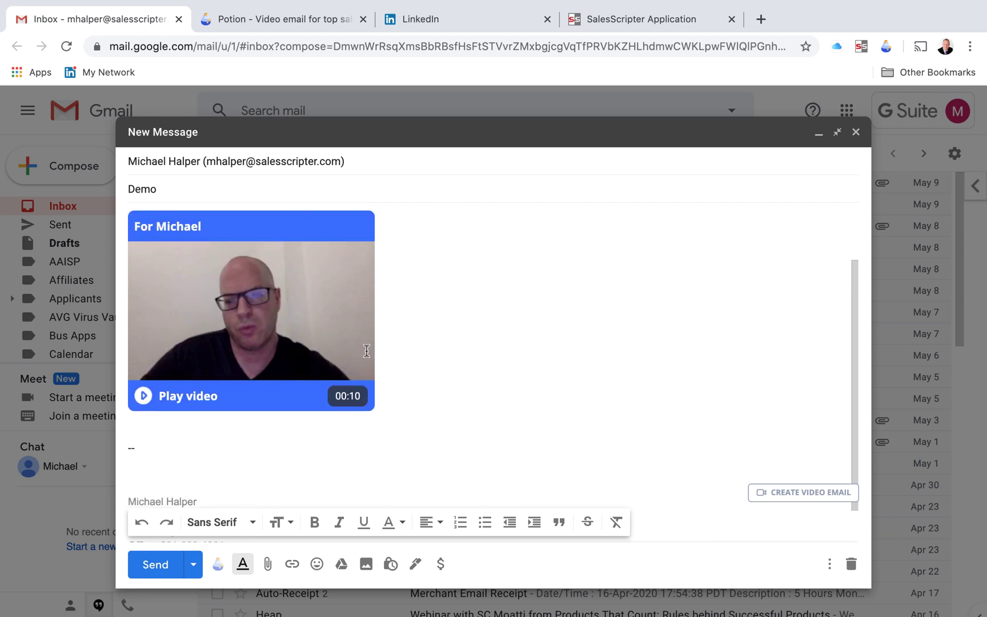
{"action": "scroll", "coordinate": [260, 320], "scroll_direction": "up", "scroll_amount": 1}
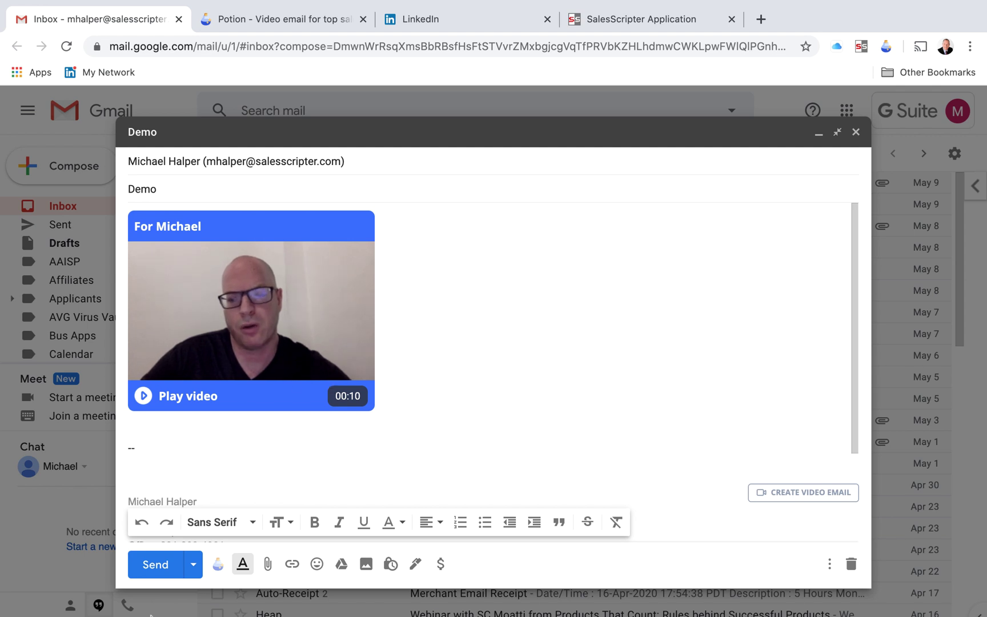
- Send the Demo email, open it from the inbox and follow its video thumbnail
{"action": "left_click", "coordinate": [154, 564]}
{"action": "left_click", "coordinate": [301, 190]}
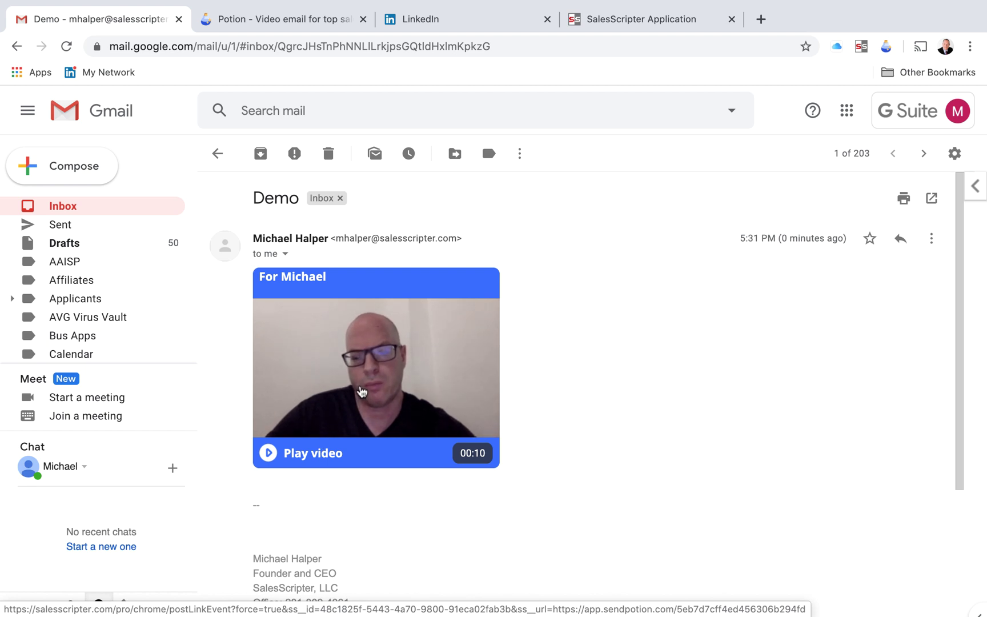
{"action": "left_click", "coordinate": [362, 392]}
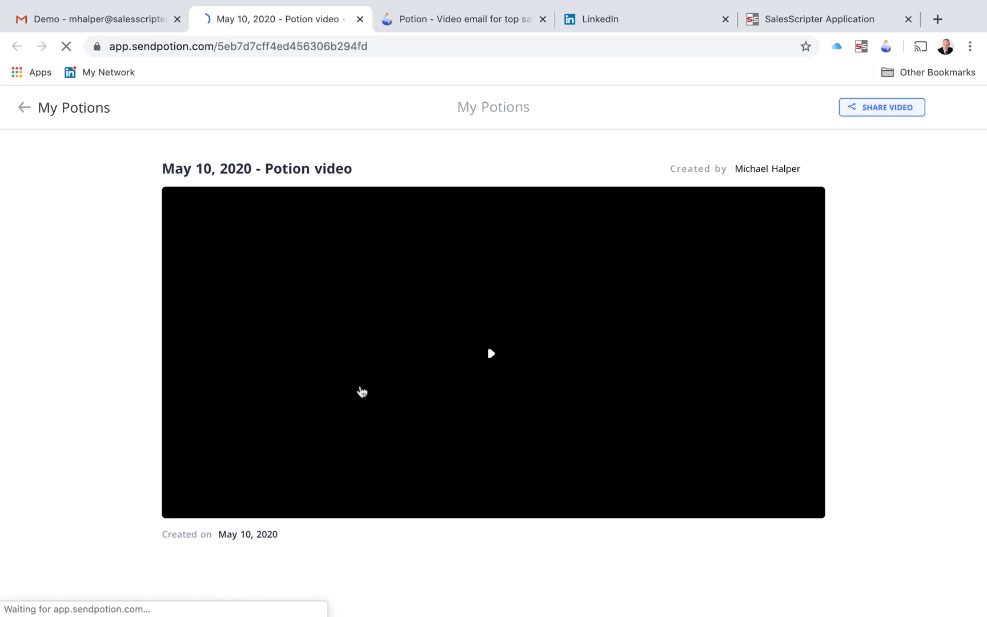
- Play the shared video, pause it, and switch to the sendpotion.com homepage tab
{"action": "left_click", "coordinate": [489, 375]}
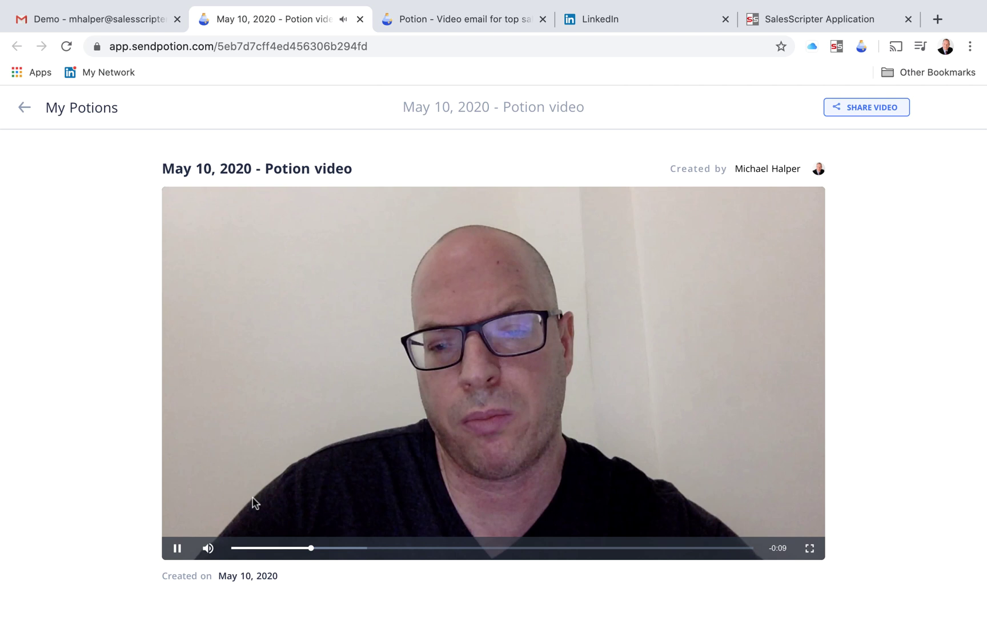
{"action": "left_click", "coordinate": [177, 549]}
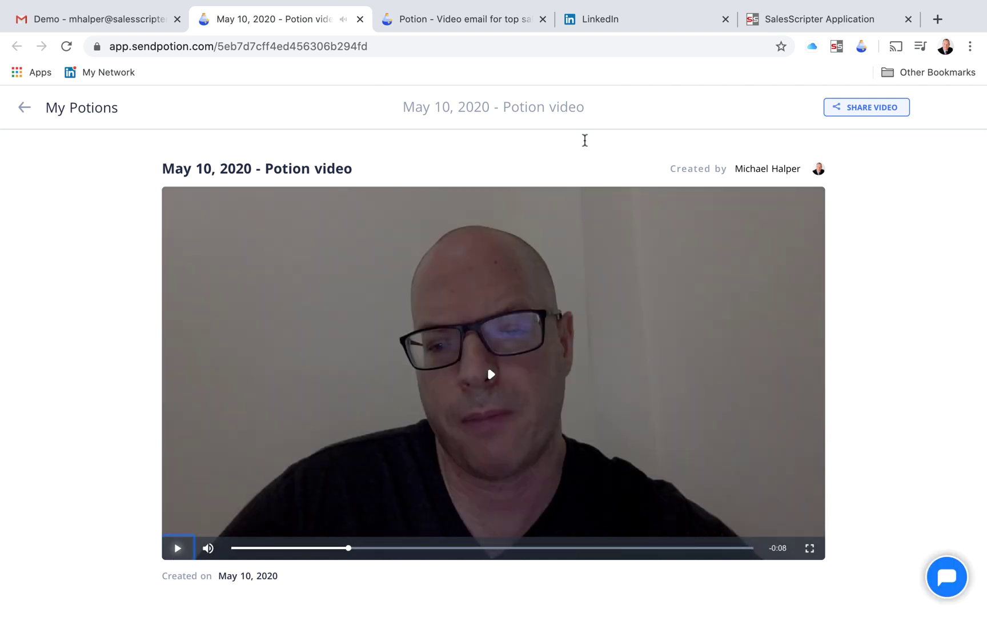
{"action": "left_click", "coordinate": [459, 22]}
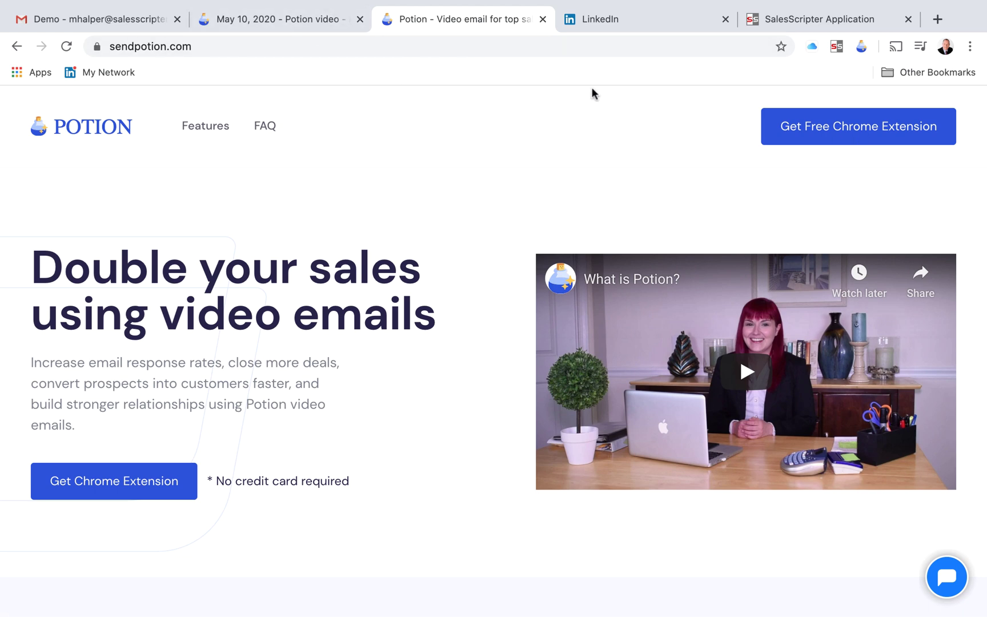
- Return to the Gmail tab showing the received Demo email
{"action": "left_click", "coordinate": [83, 20]}
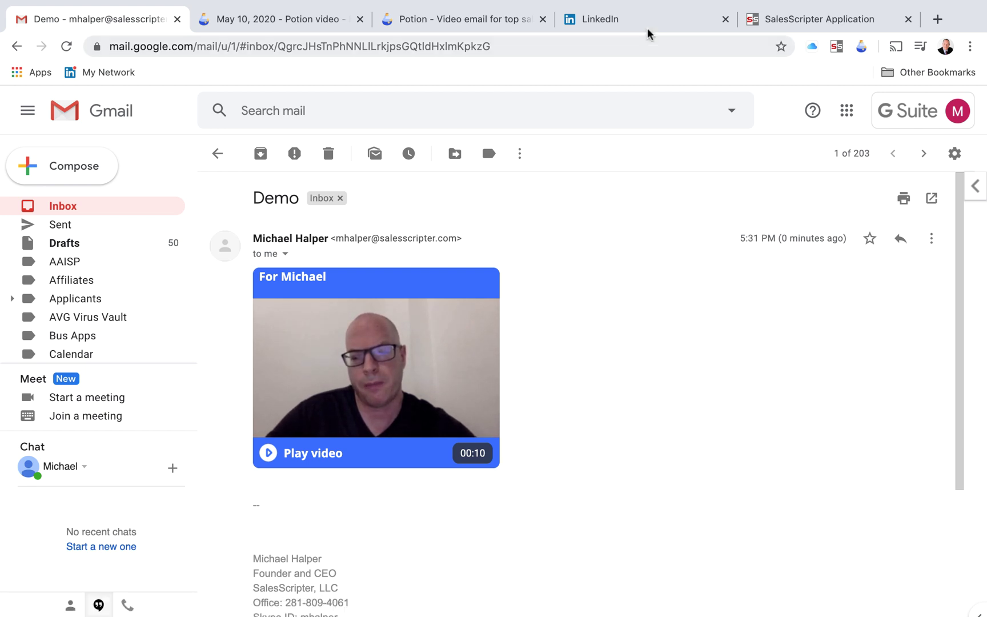
- Switch to the LinkedIn feed and open LinkedIn Messaging
{"action": "left_click", "coordinate": [644, 21]}
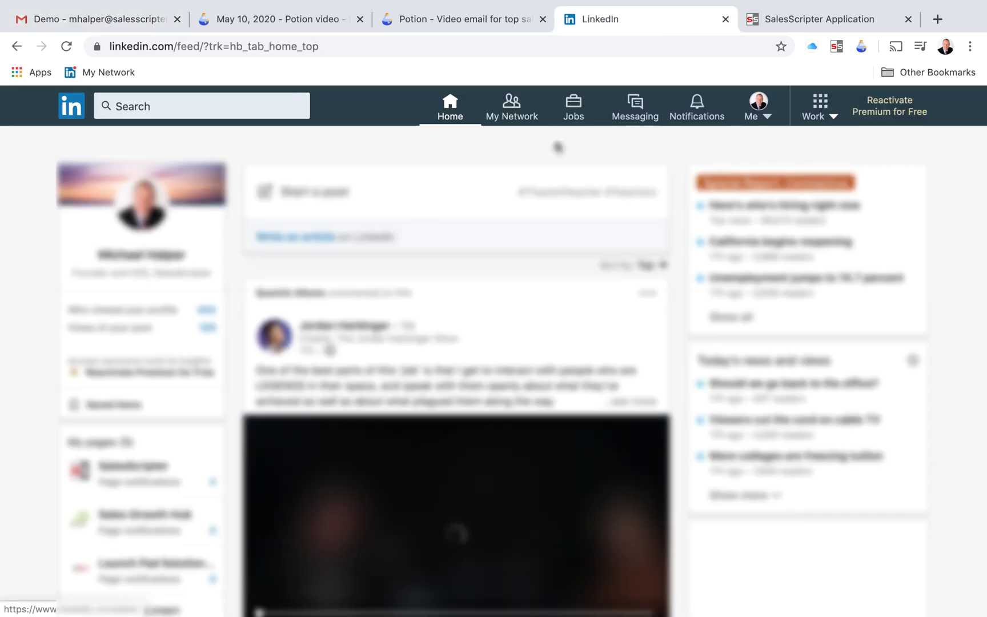
{"action": "left_click", "coordinate": [632, 109]}
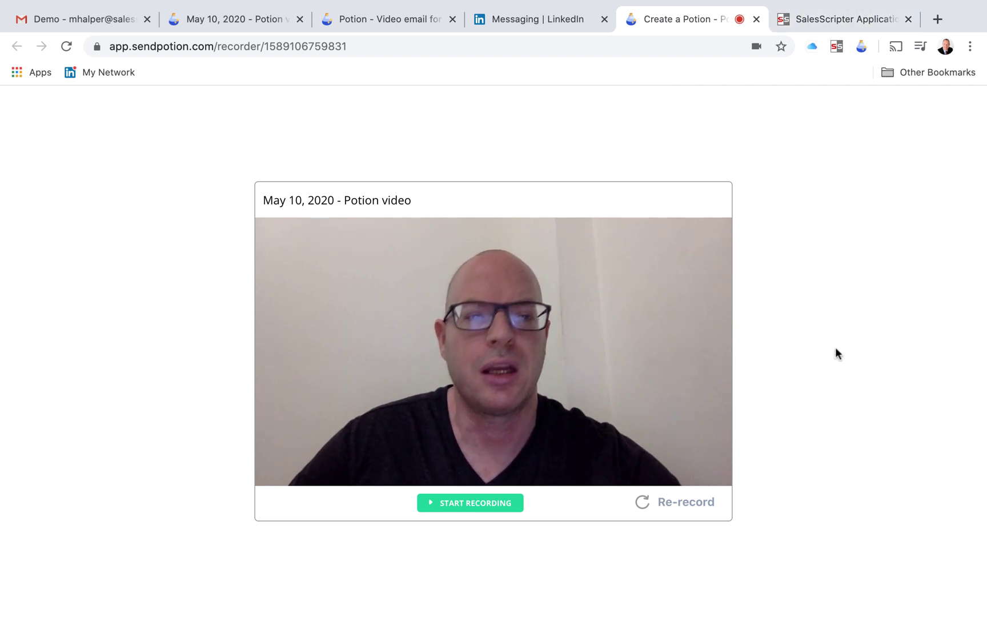
- In SalesScripter, choose the web design services for businesses sales message
{"action": "left_click", "coordinate": [848, 23]}
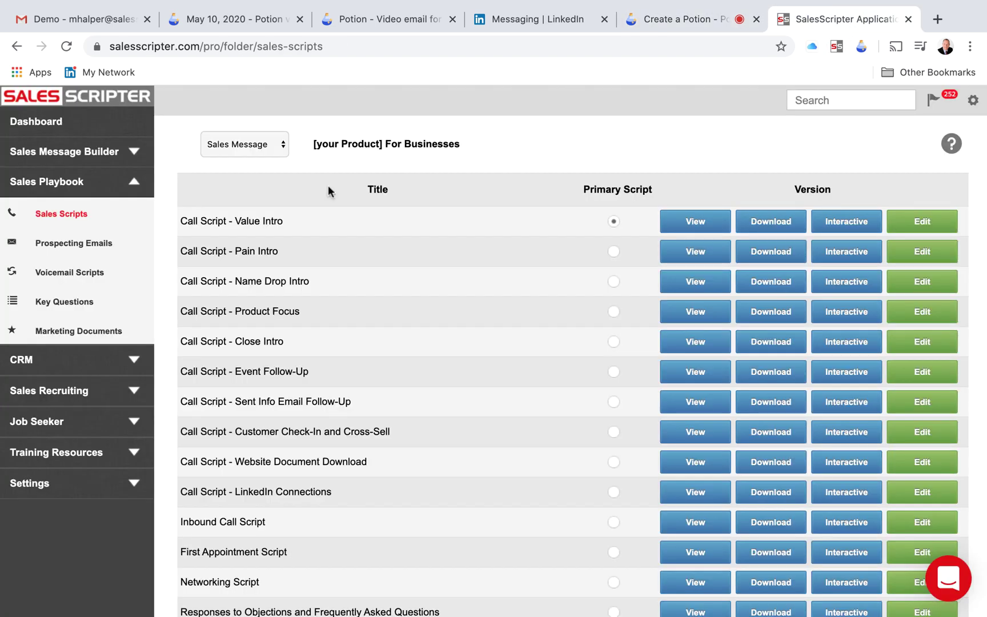
{"action": "scroll", "coordinate": [300, 352], "scroll_direction": "down", "scroll_amount": 6}
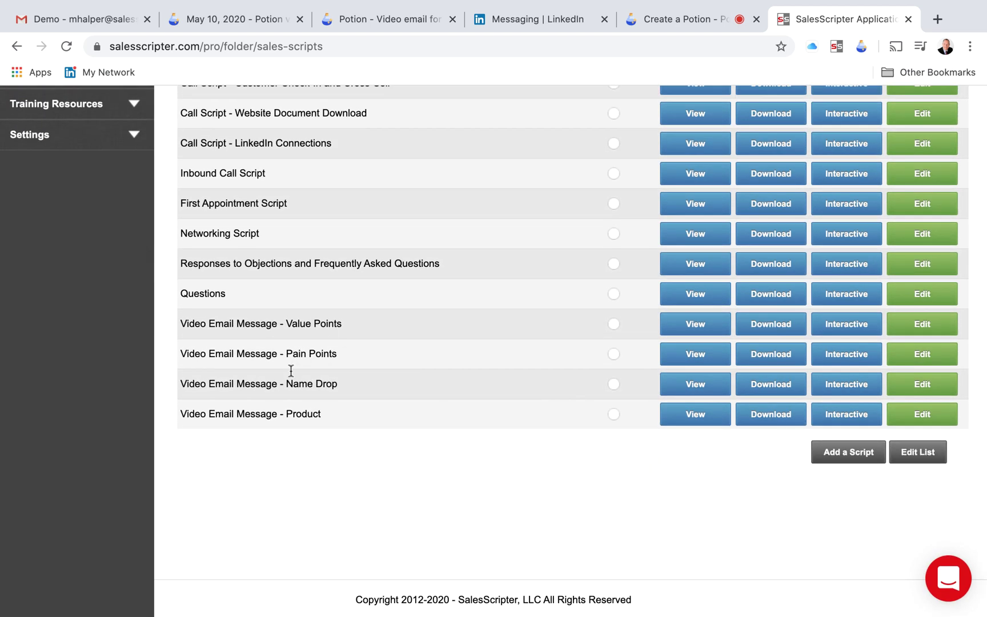
{"action": "scroll", "coordinate": [311, 350], "scroll_direction": "up", "scroll_amount": 7}
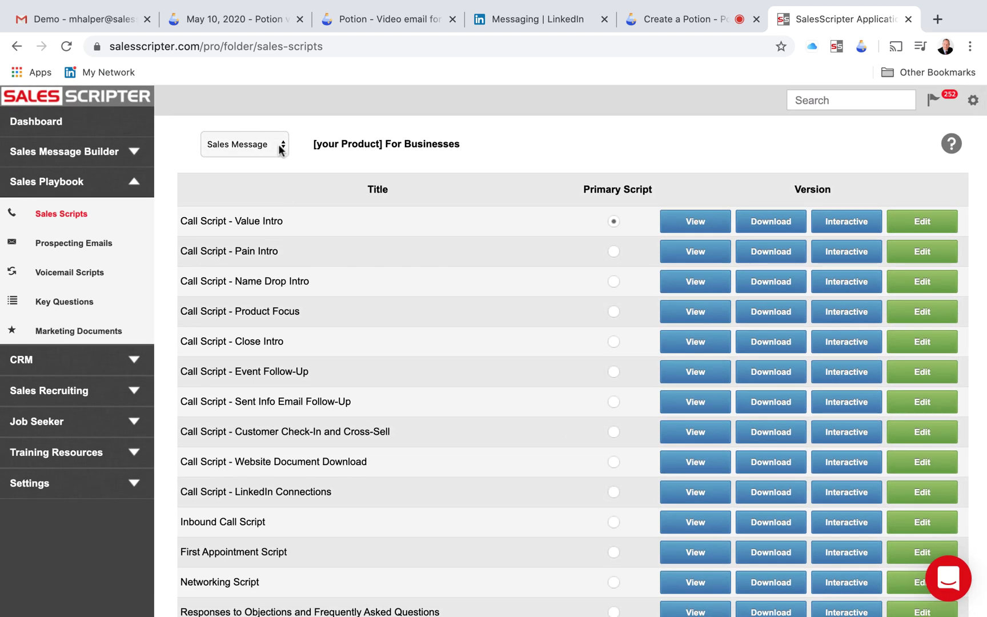
{"action": "left_click", "coordinate": [279, 144]}
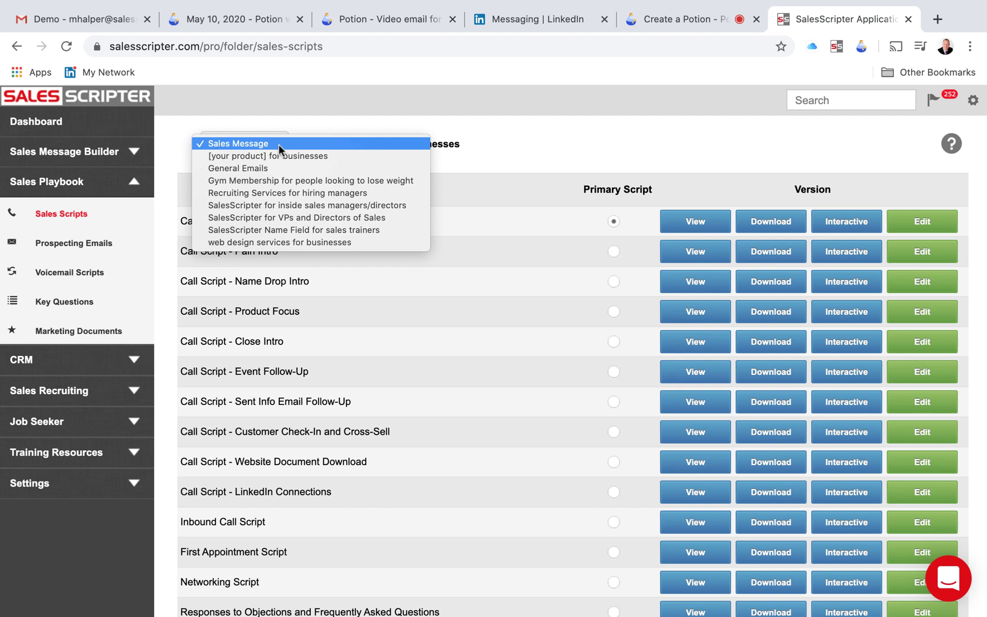
{"action": "left_click", "coordinate": [290, 242]}
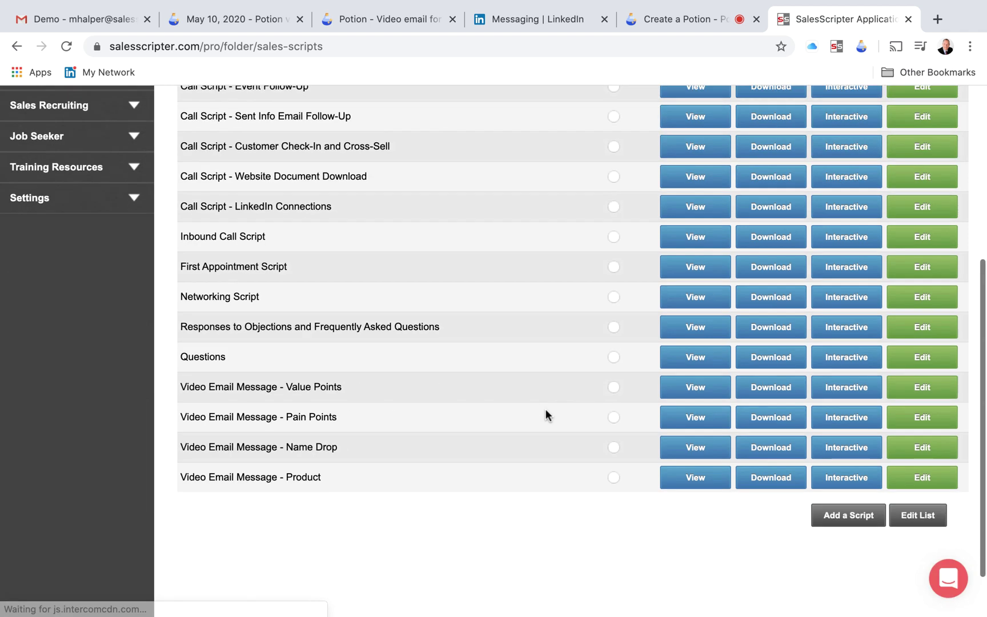
- Scroll to the Video Email Message scripts and highlight the Value Points, Pain Points and Product titles
{"action": "scroll", "coordinate": [545, 410], "scroll_direction": "down", "scroll_amount": 2}
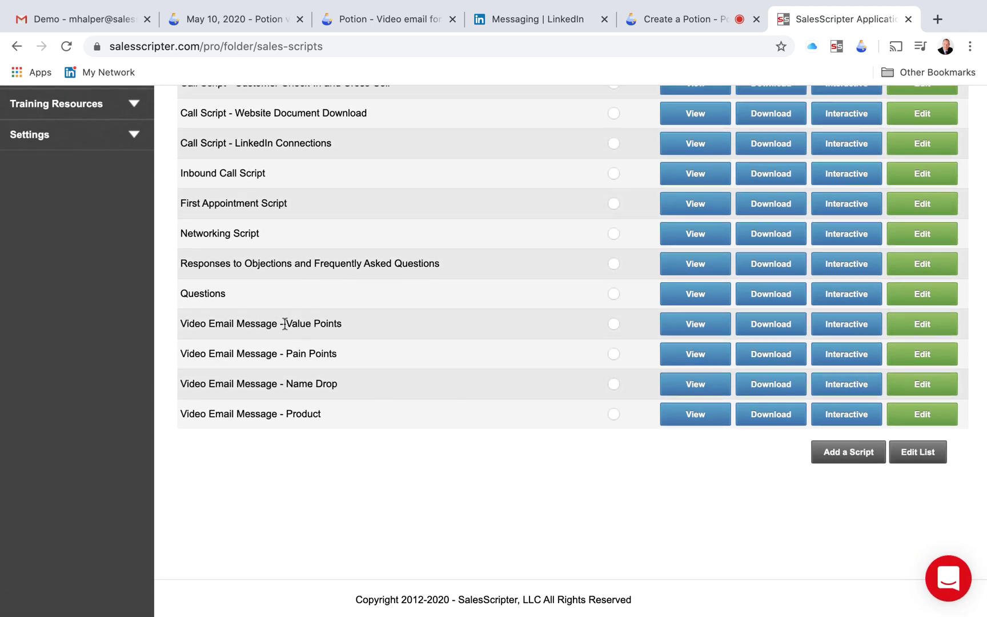
{"action": "left_click_drag", "start_coordinate": [284, 324], "coordinate": [345, 328]}
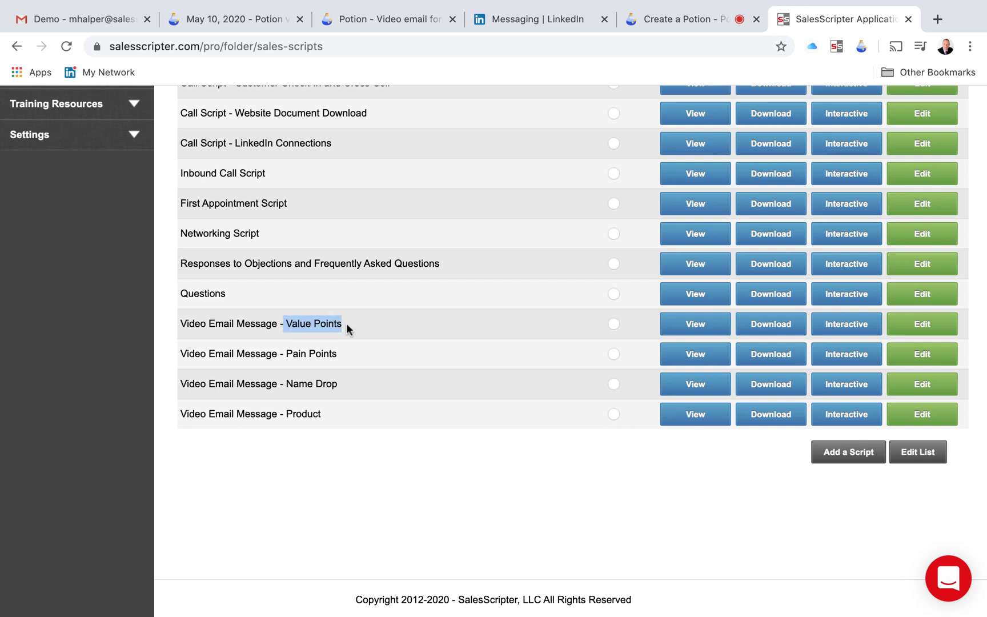
{"action": "left_click_drag", "start_coordinate": [284, 354], "coordinate": [278, 389]}
{"action": "left_click", "coordinate": [284, 384]}
{"action": "left_click_drag", "start_coordinate": [325, 412], "coordinate": [282, 412]}
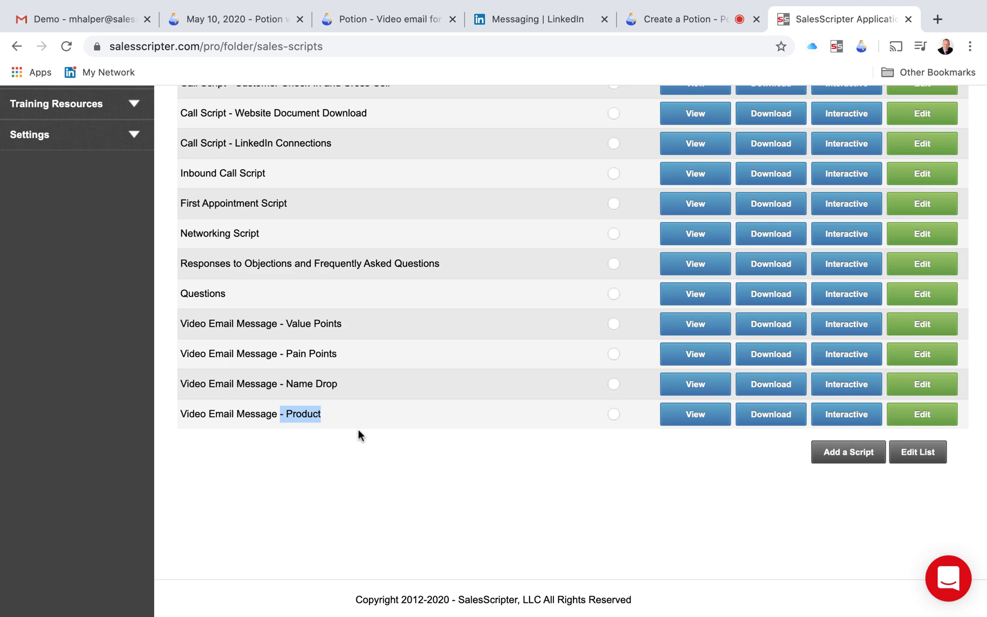
{"action": "scroll", "coordinate": [354, 337], "scroll_direction": "up", "scroll_amount": 6}
{"action": "scroll", "coordinate": [353, 342], "scroll_direction": "down", "scroll_amount": 2}
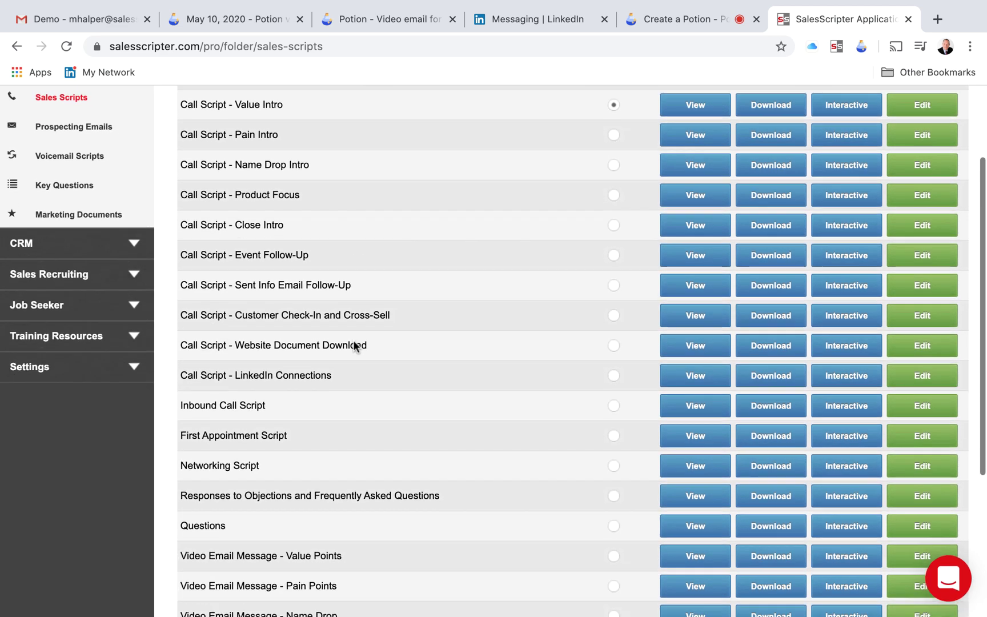
{"action": "scroll", "coordinate": [353, 343], "scroll_direction": "down", "scroll_amount": 4}
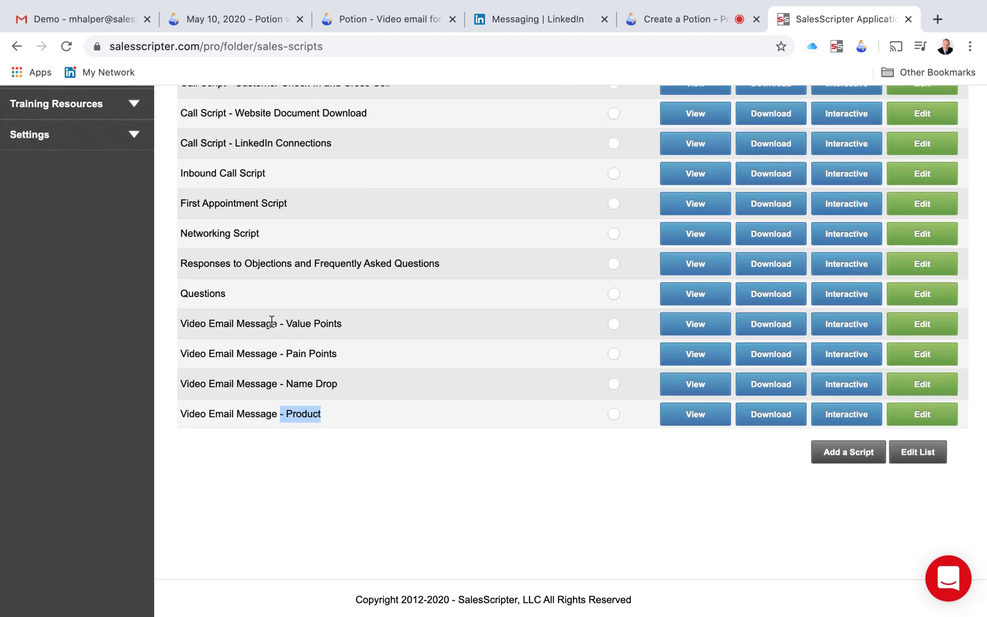
{"action": "left_click_drag", "start_coordinate": [272, 322], "coordinate": [344, 334]}
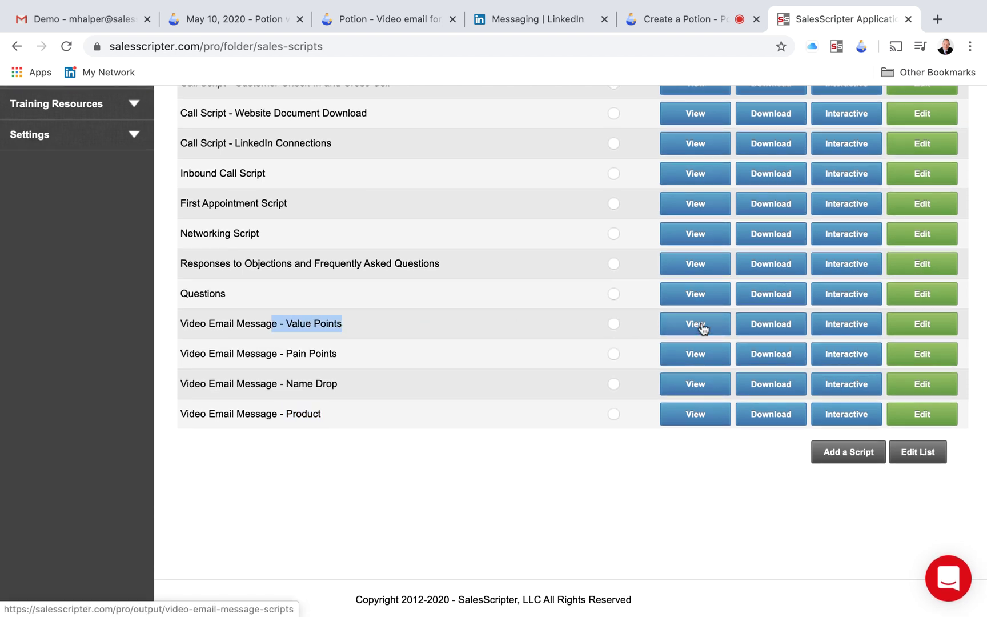
- Open the Video Email Message - Value Points script in a new tab and read through it
{"action": "left_click", "coordinate": [701, 324]}
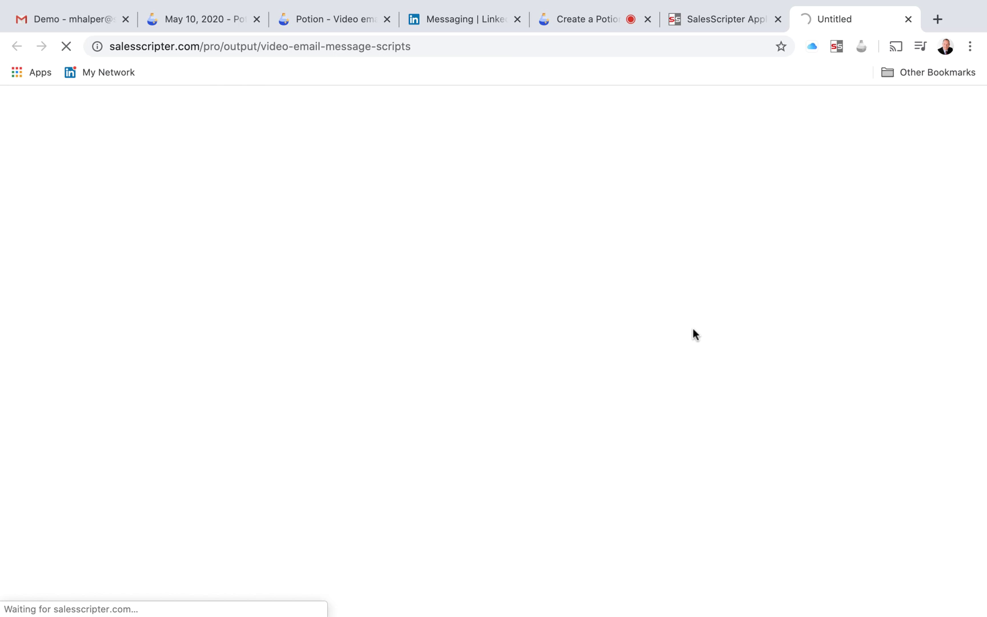
{"action": "scroll", "coordinate": [501, 381], "scroll_direction": "down", "scroll_amount": 3}
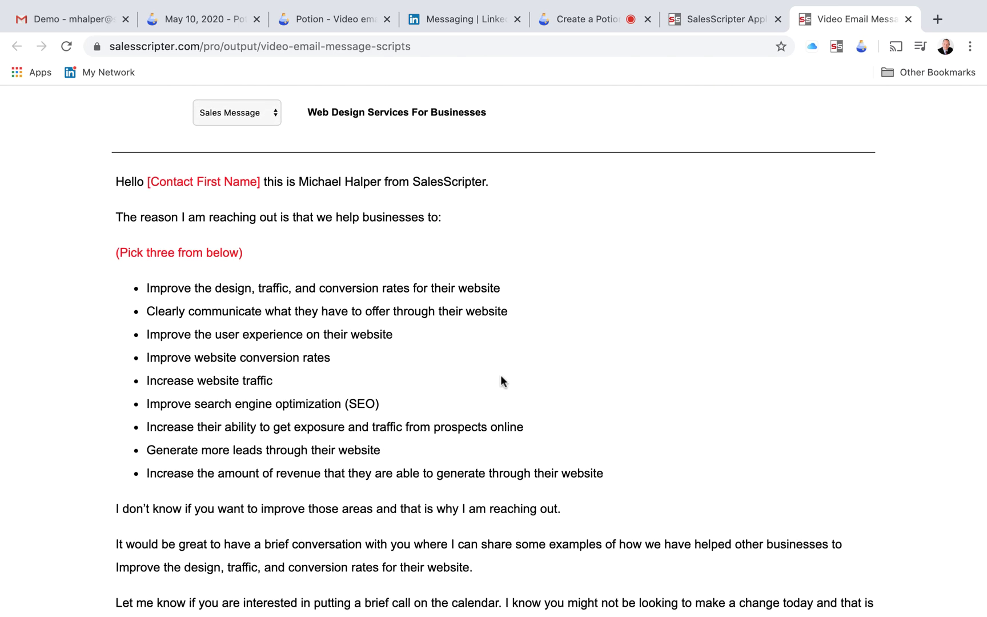
{"action": "scroll", "coordinate": [501, 381], "scroll_direction": "up", "scroll_amount": 1}
{"action": "scroll", "coordinate": [451, 311], "scroll_direction": "down", "scroll_amount": 2}
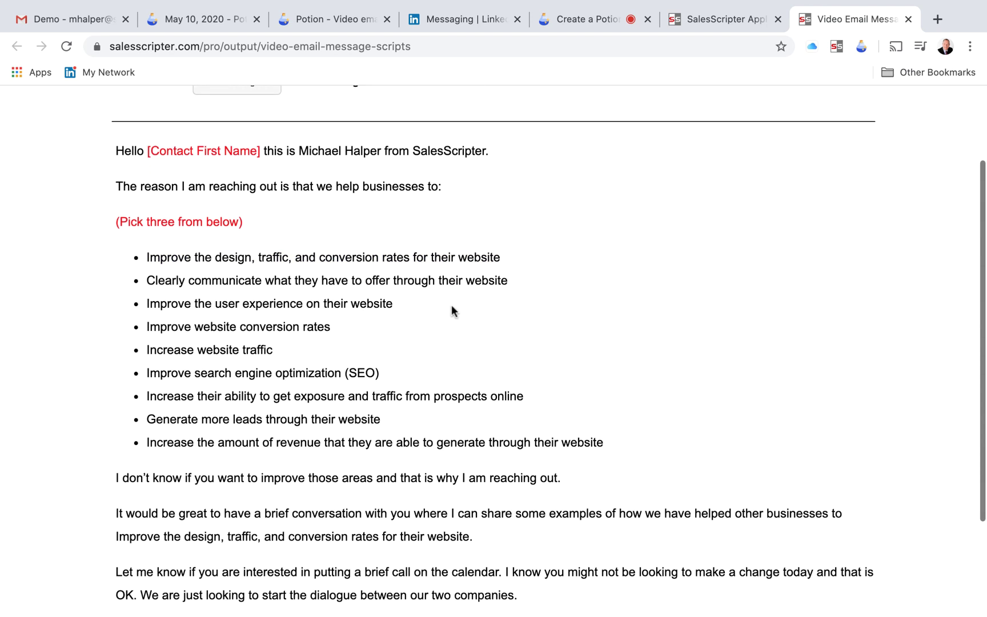
{"action": "scroll", "coordinate": [240, 418], "scroll_direction": "down", "scroll_amount": 3}
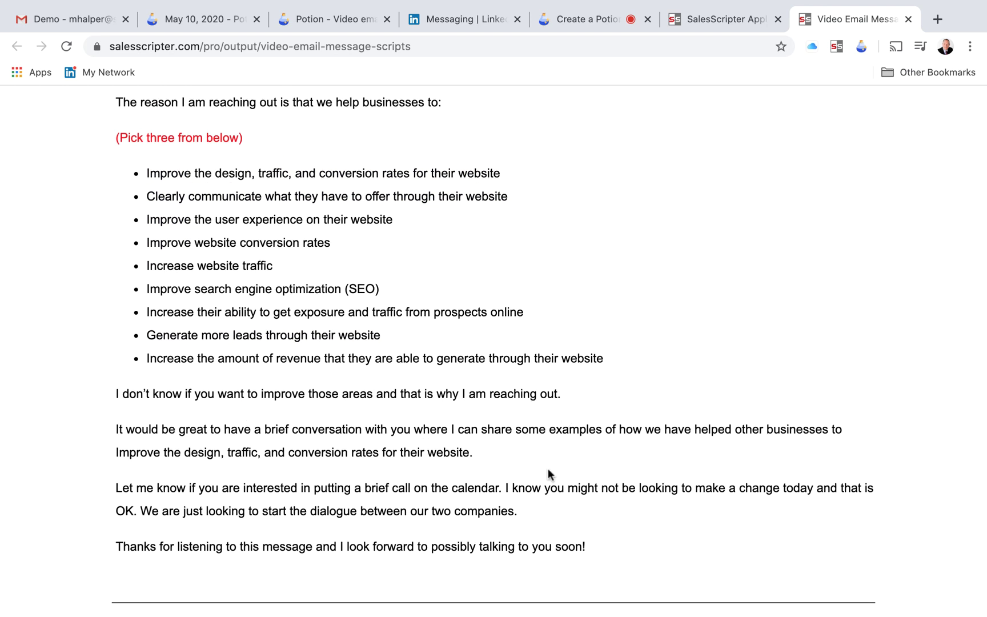
{"action": "scroll", "coordinate": [548, 475], "scroll_direction": "down", "scroll_amount": 2}
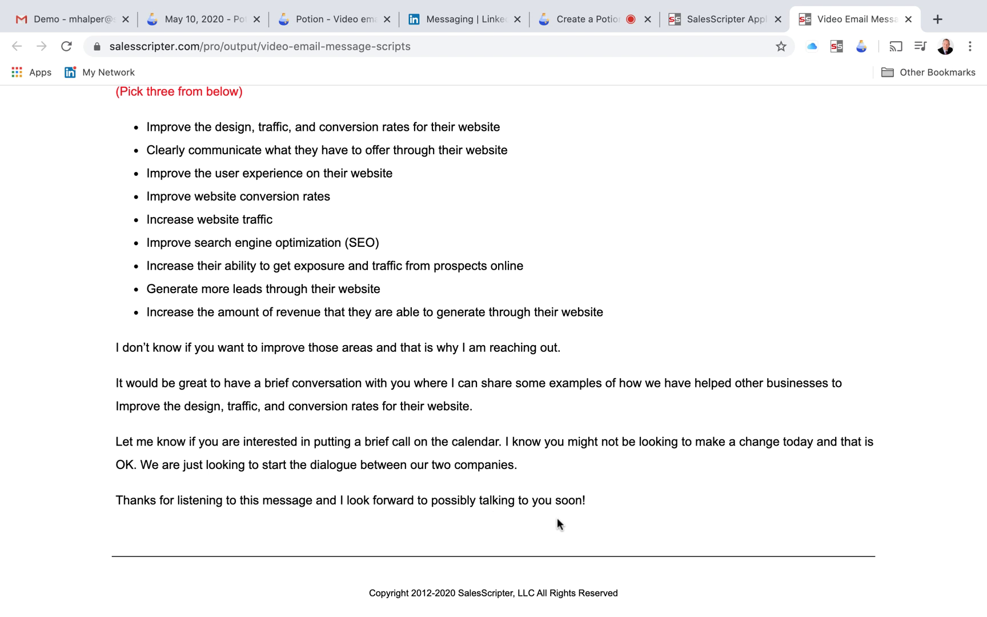
{"action": "scroll", "coordinate": [560, 514], "scroll_direction": "down", "scroll_amount": 1}
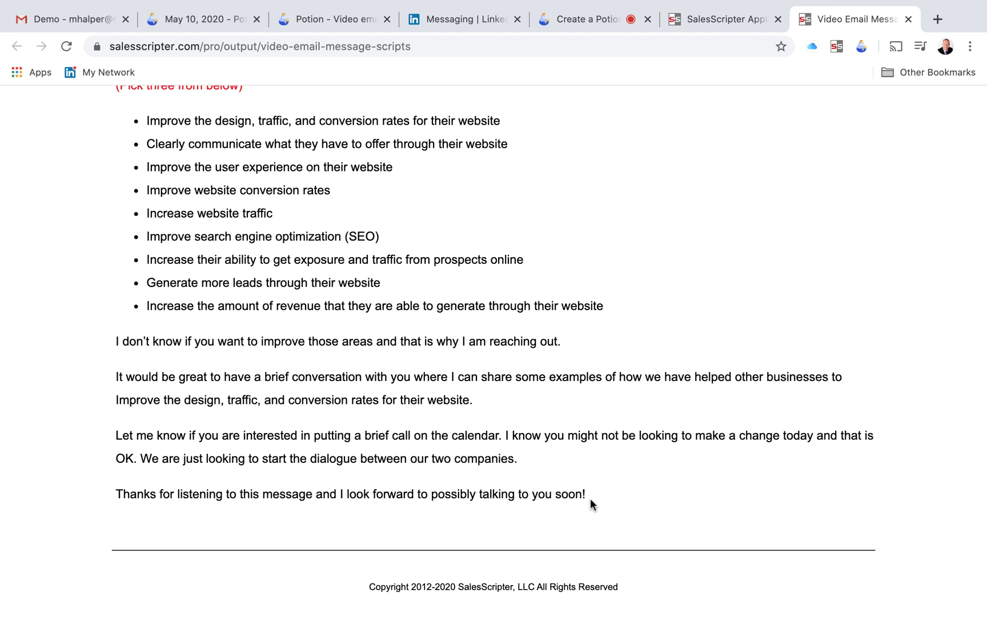
{"action": "scroll", "coordinate": [590, 502], "scroll_direction": "up", "scroll_amount": 5}
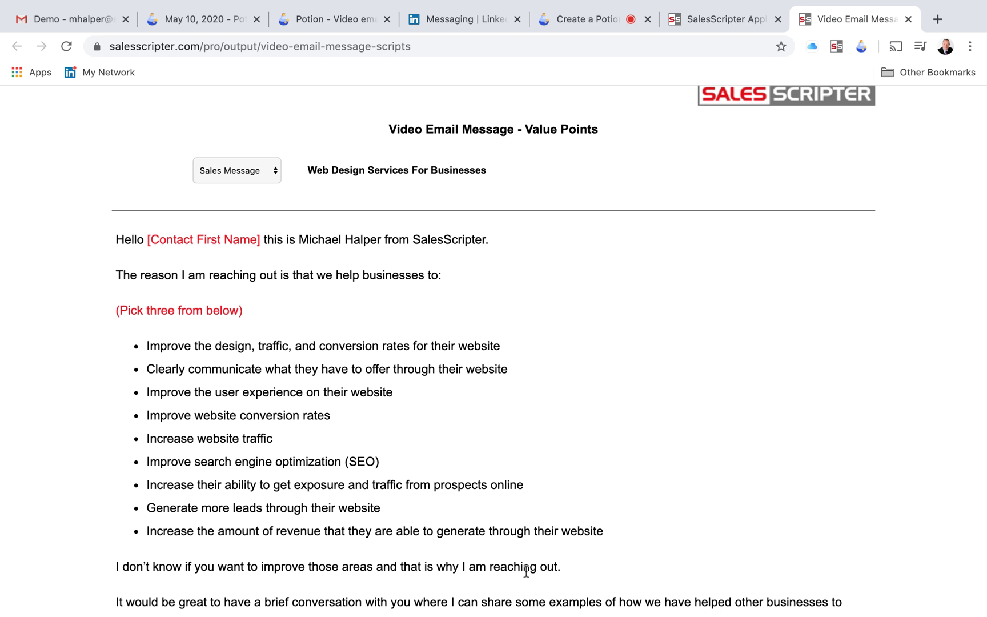
{"action": "scroll", "coordinate": [526, 572], "scroll_direction": "down", "scroll_amount": 5}
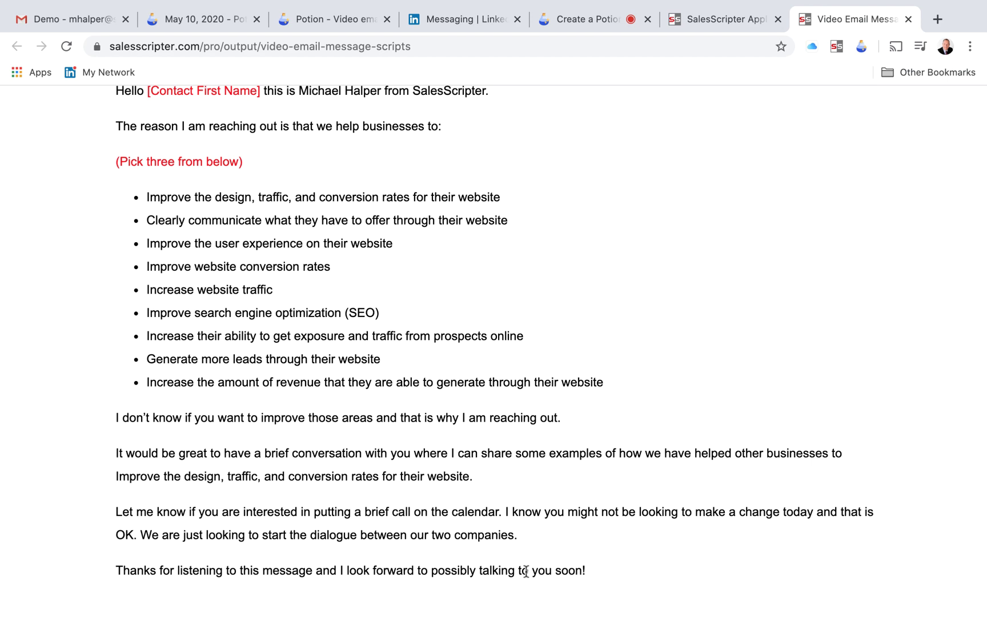
{"action": "scroll", "coordinate": [526, 571], "scroll_direction": "up", "scroll_amount": 6}
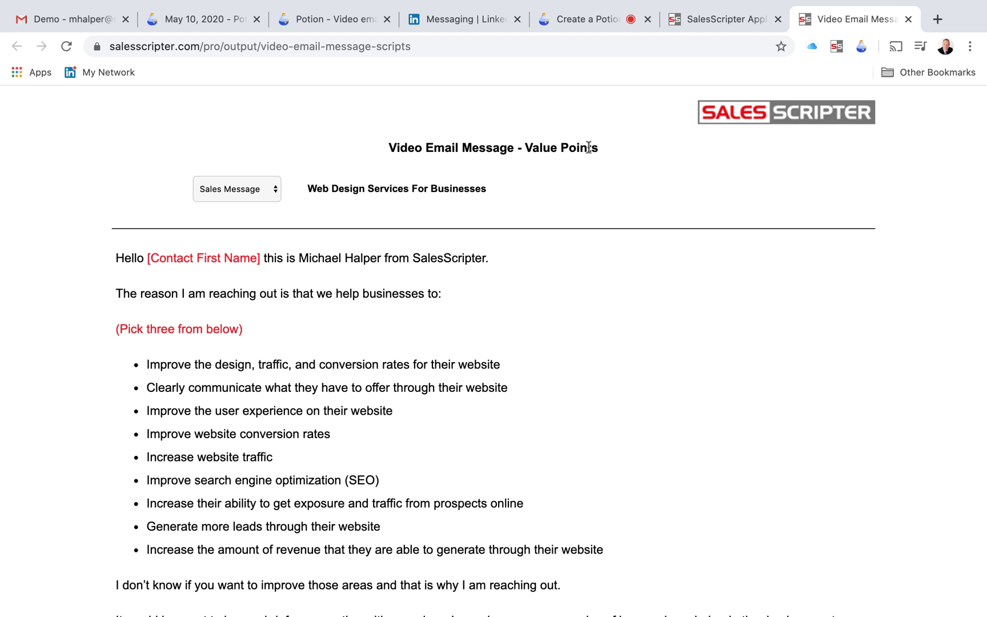
- Highlight the Value Points title and second bullet line, then return to the scripts list
{"action": "left_click_drag", "start_coordinate": [500, 147], "coordinate": [589, 148]}
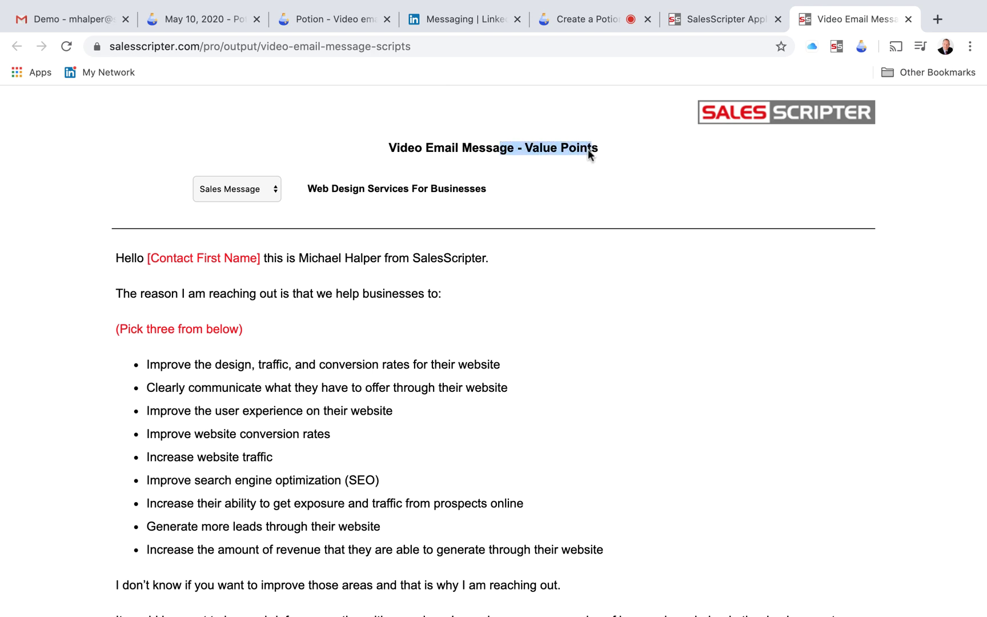
{"action": "scroll", "coordinate": [507, 243], "scroll_direction": "down", "scroll_amount": 5}
{"action": "triple_click", "coordinate": [506, 244]}
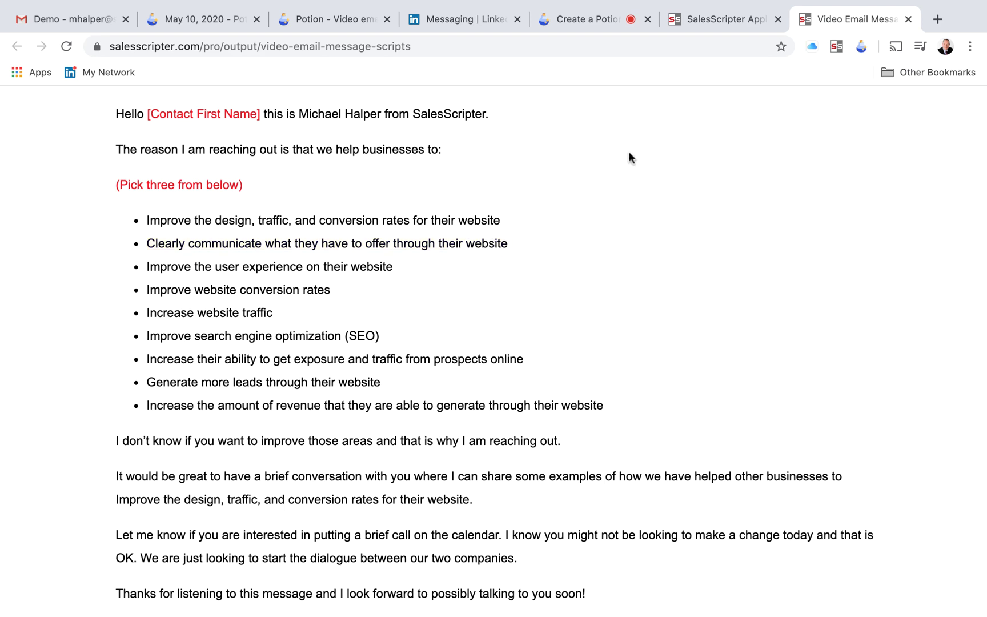
{"action": "left_click", "coordinate": [711, 21]}
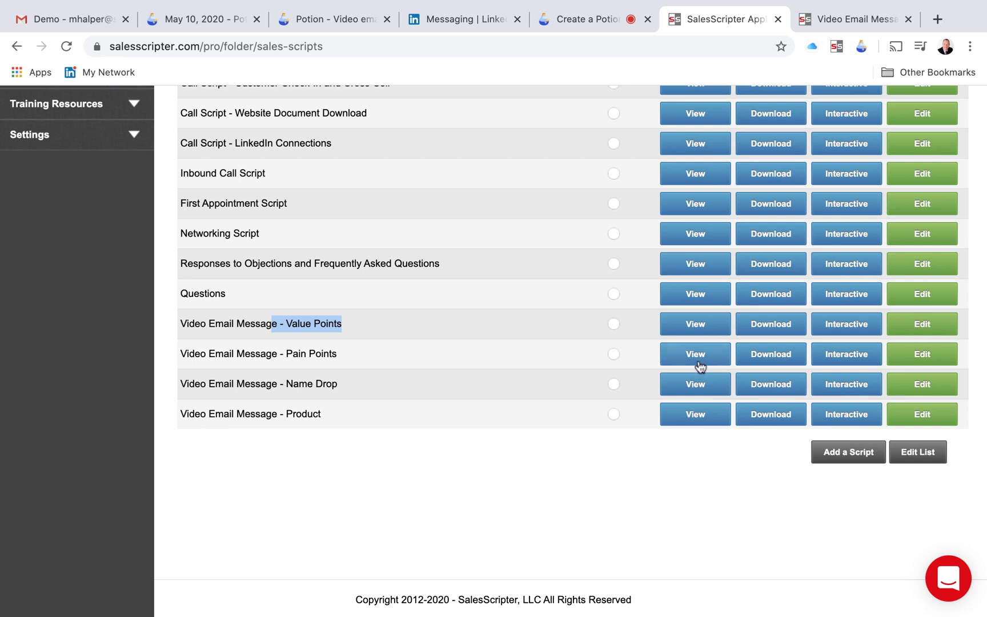
- Highlight the Pain Points script name, review the list, and return to the scripts list tab
{"action": "left_click", "coordinate": [280, 355]}
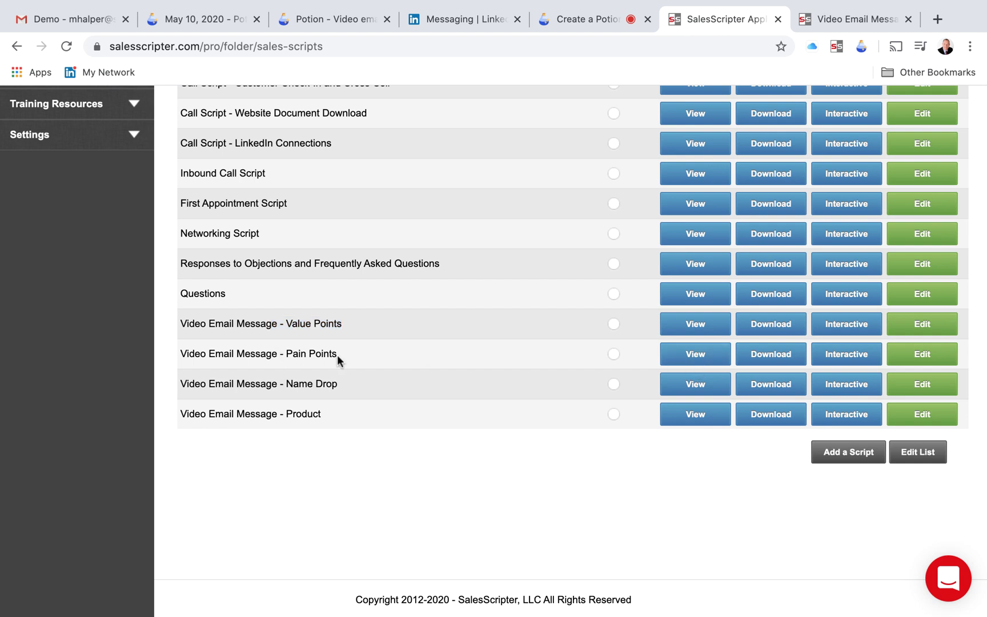
{"action": "left_click_drag", "start_coordinate": [273, 355], "coordinate": [368, 360]}
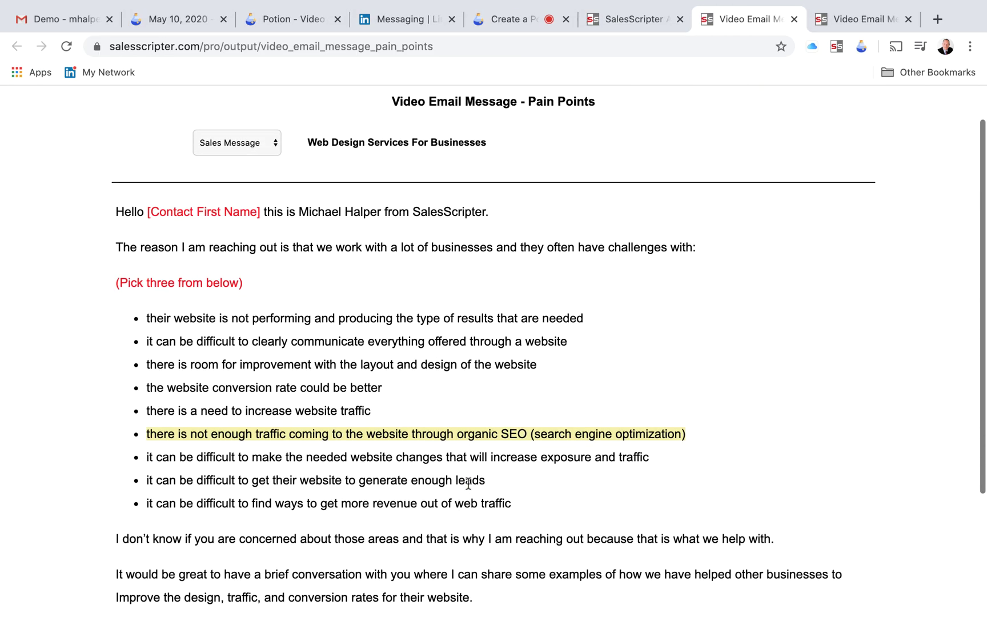
{"action": "scroll", "coordinate": [681, 410], "scroll_direction": "down", "scroll_amount": 1}
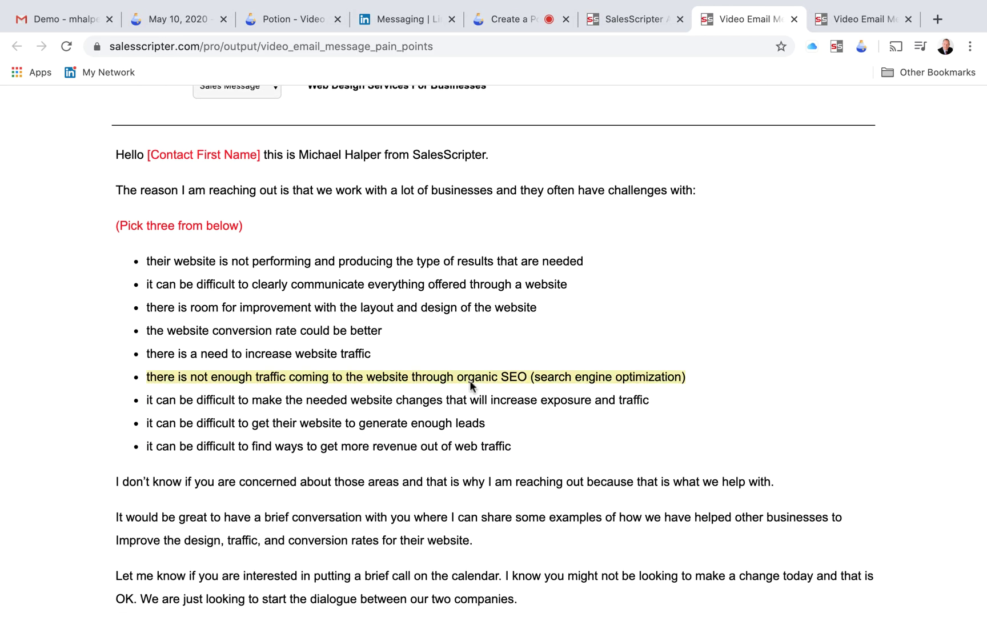
{"action": "scroll", "coordinate": [456, 317], "scroll_direction": "up", "scroll_amount": 2}
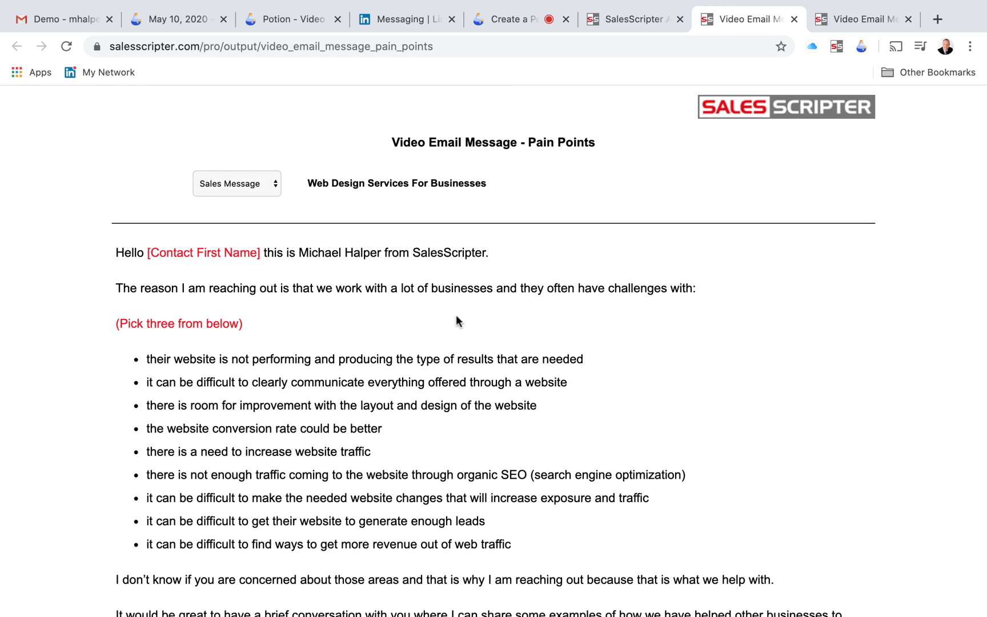
{"action": "scroll", "coordinate": [456, 315], "scroll_direction": "down", "scroll_amount": 1}
{"action": "left_click_drag", "start_coordinate": [144, 327], "coordinate": [285, 418]}
{"action": "scroll", "coordinate": [285, 419], "scroll_direction": "down", "scroll_amount": 3}
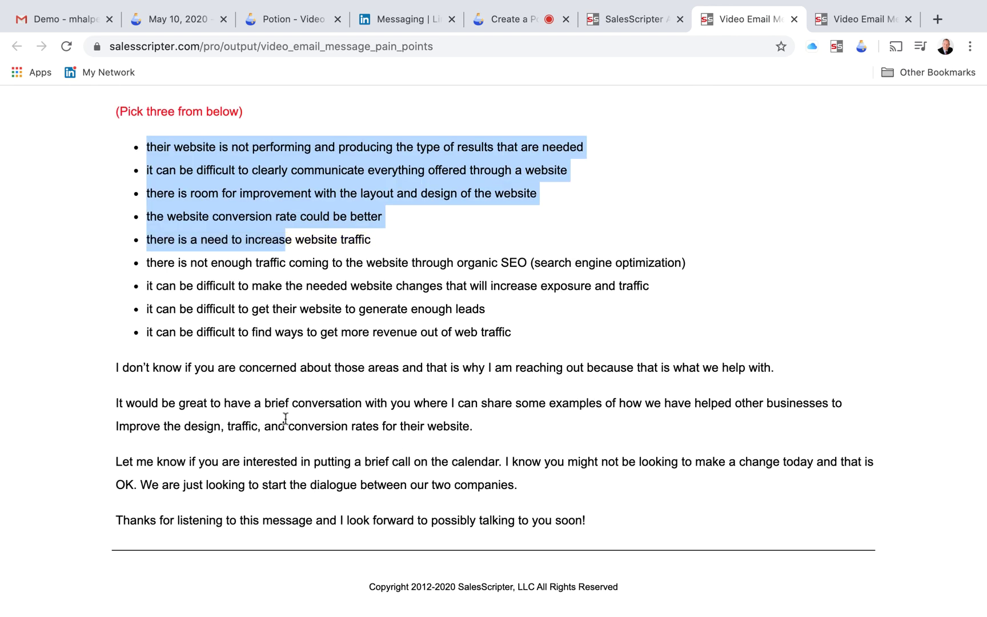
{"action": "left_click", "coordinate": [632, 16]}
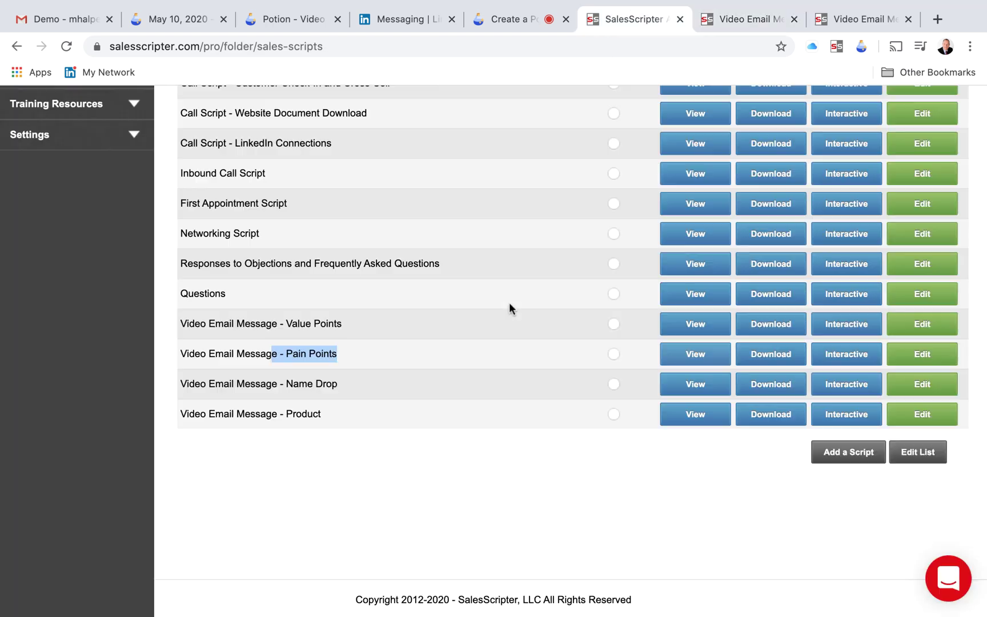
- Open the Name Drop script in its own tab, then switch to the Potion website
{"action": "left_click", "coordinate": [696, 388]}
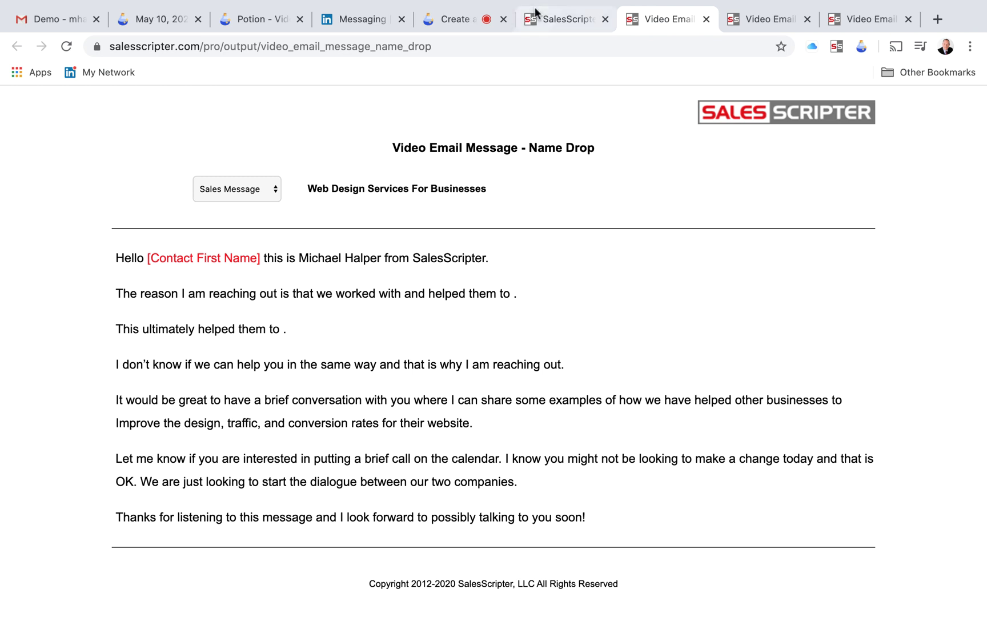
{"action": "left_click", "coordinate": [553, 17]}
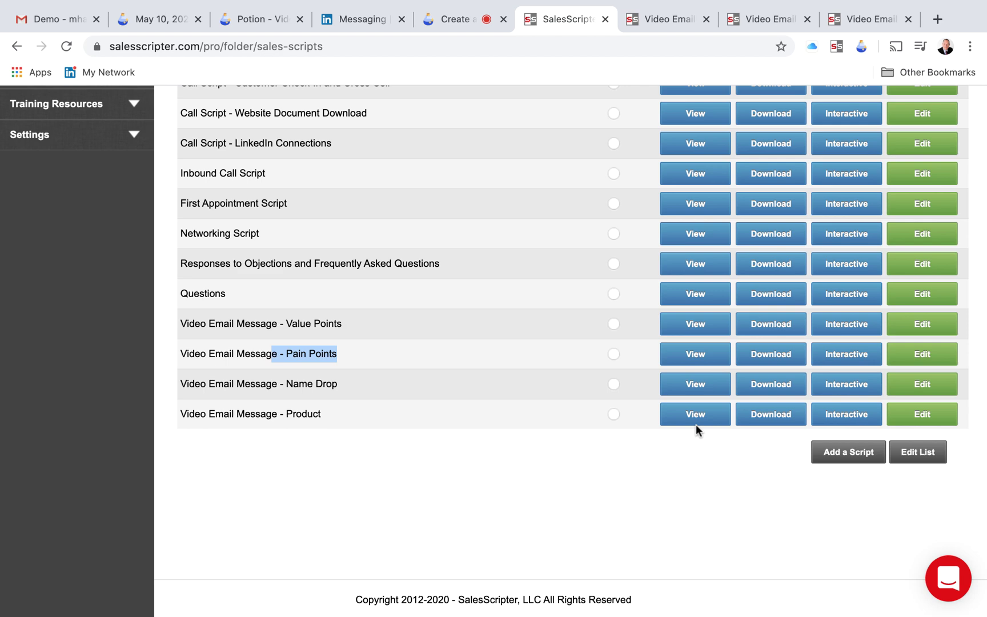
{"action": "scroll", "coordinate": [696, 424], "scroll_direction": "up", "scroll_amount": 5}
{"action": "left_click", "coordinate": [260, 19]}
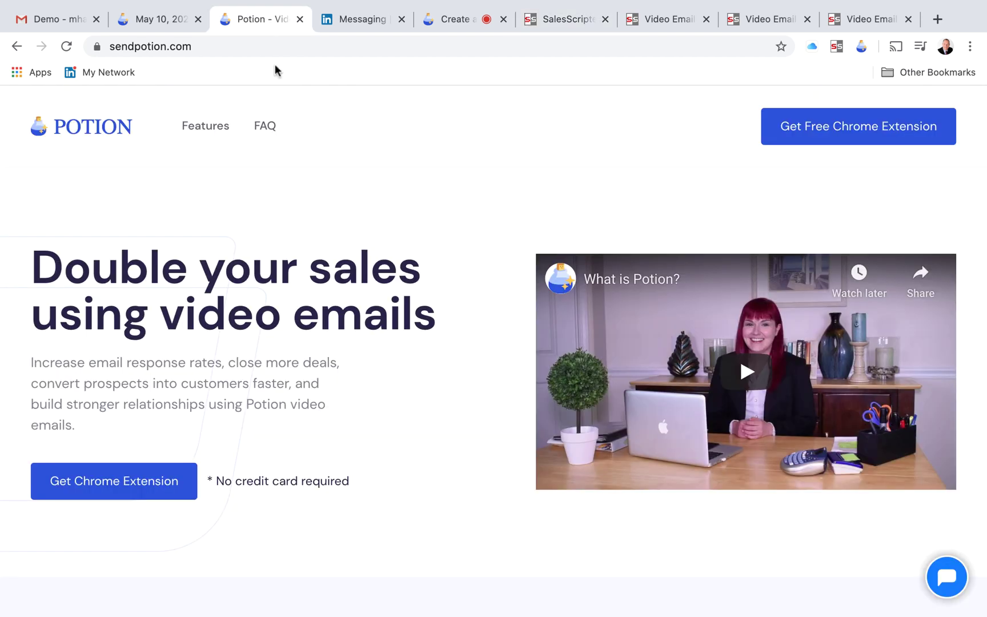